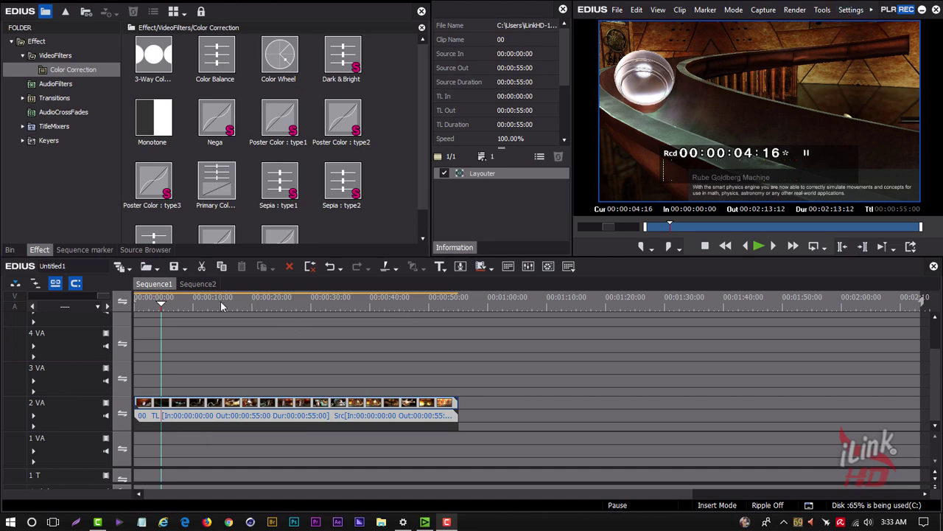
Drag the Sequence1 playhead in the ruler to about 00:00:15:05.
left_click_drag(222, 306, 222, 309)
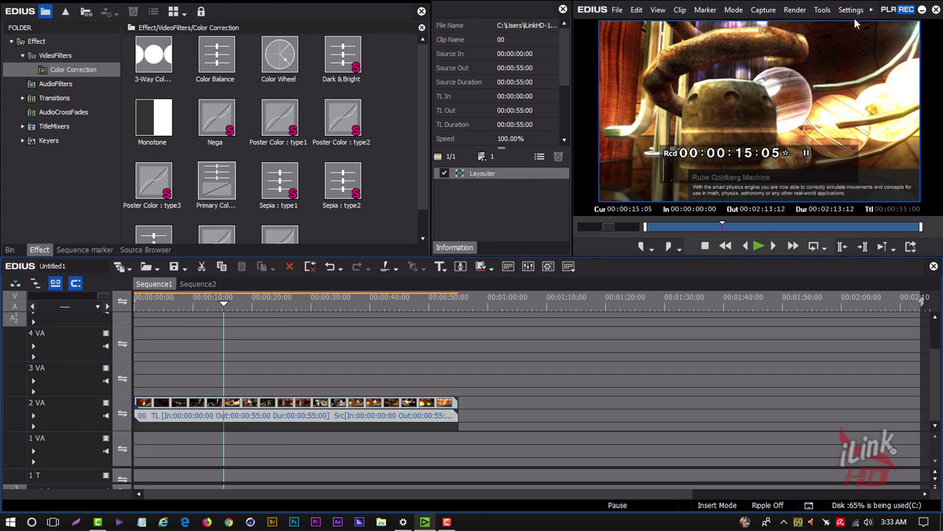
Open the Keyboard Shortcut page under User Settings > User Interface.
left_click(851, 10)
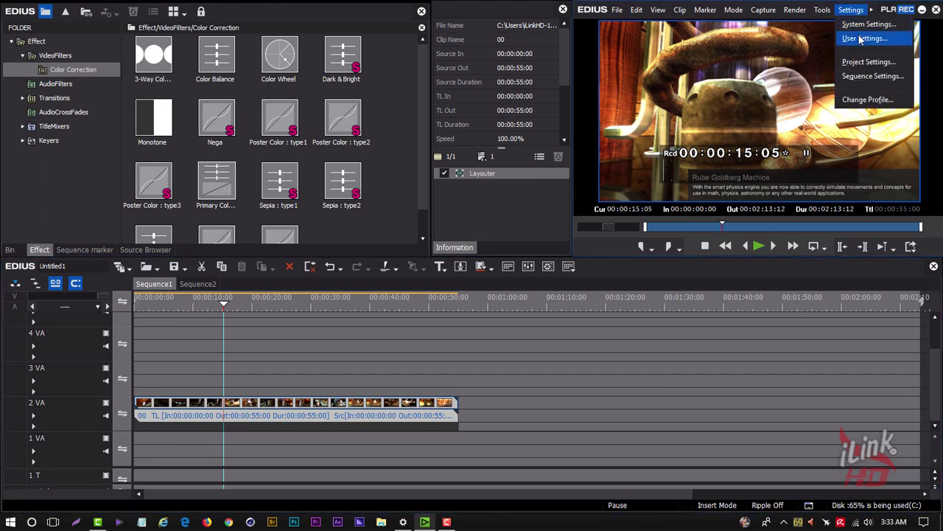
left_click(860, 38)
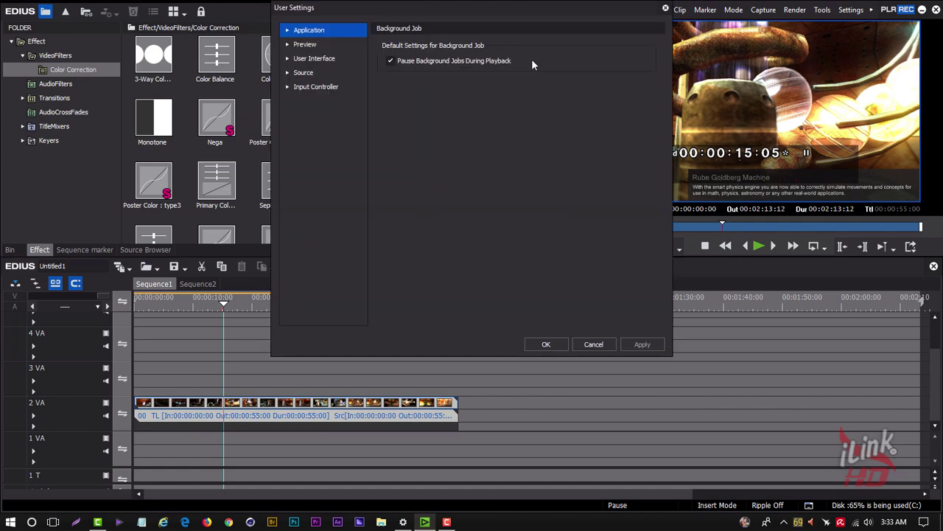
left_click(288, 58)
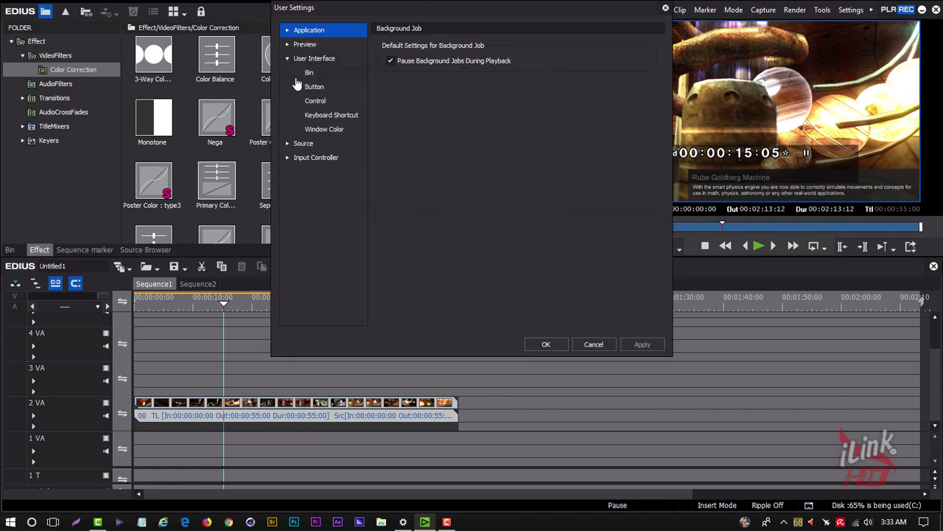
left_click(320, 118)
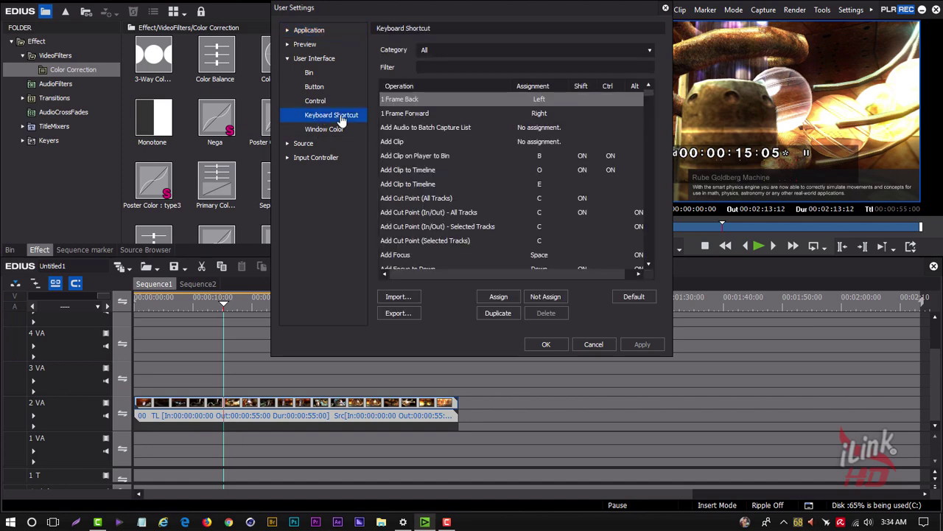
Assign F2 to Import Sequence, replacing its Input Preset 1 key, and apply.
left_click(443, 68)
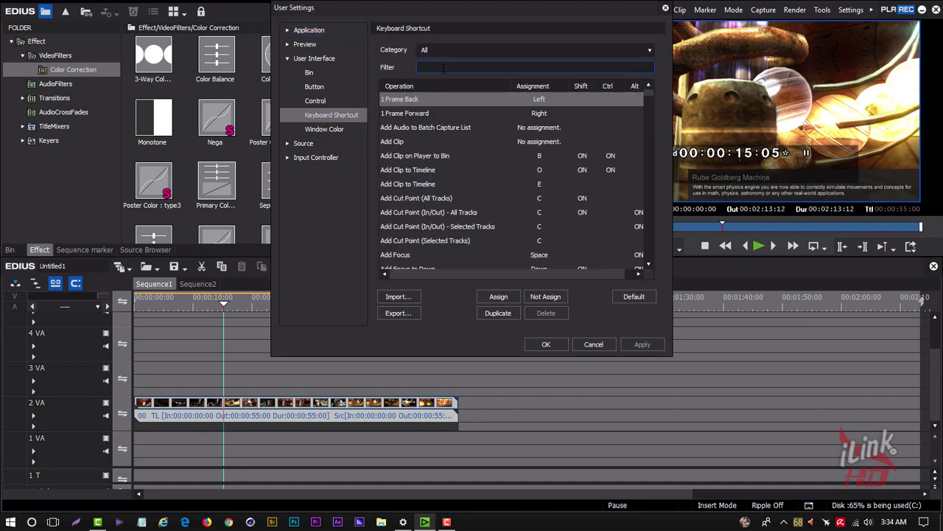
type("e")
type("mort")
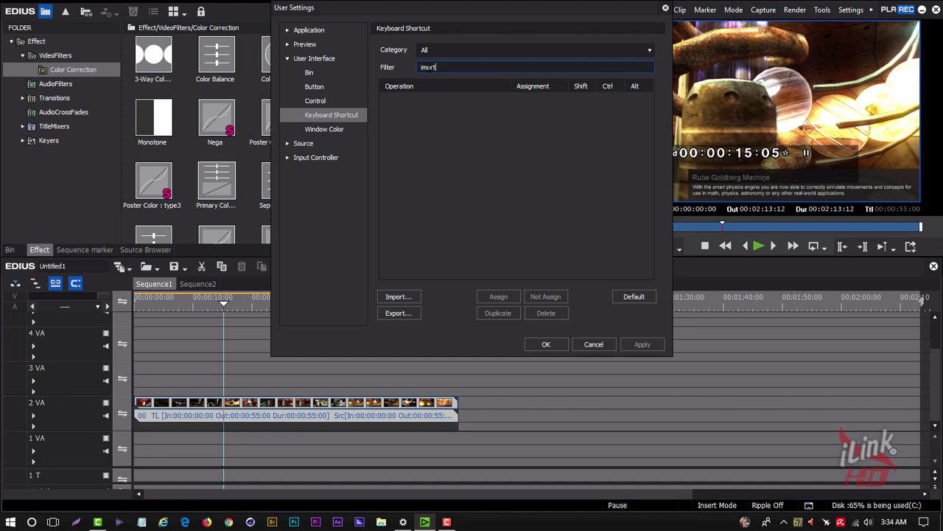
type("p")
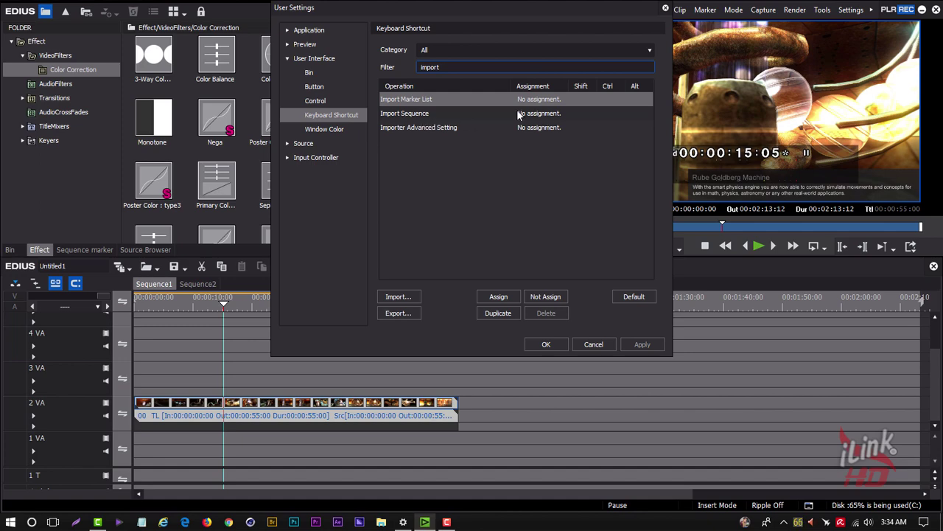
left_click(401, 115)
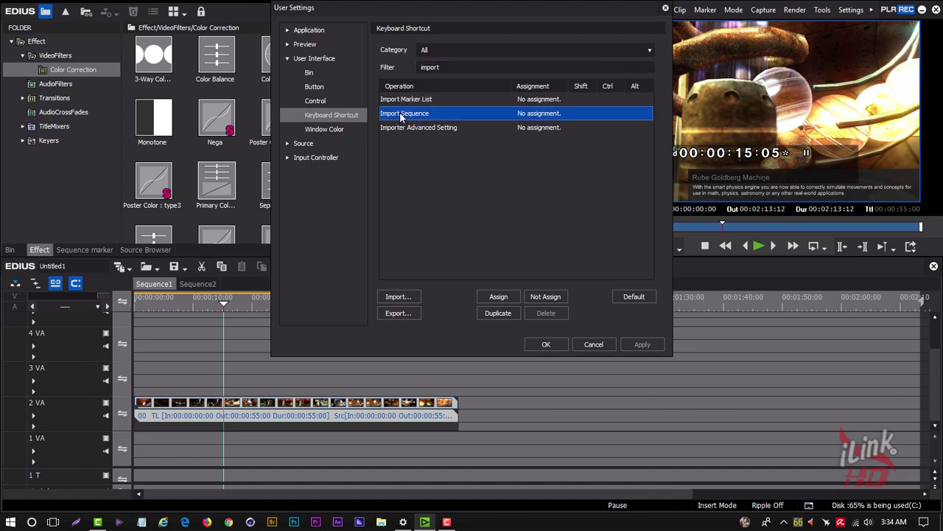
left_click(493, 297)
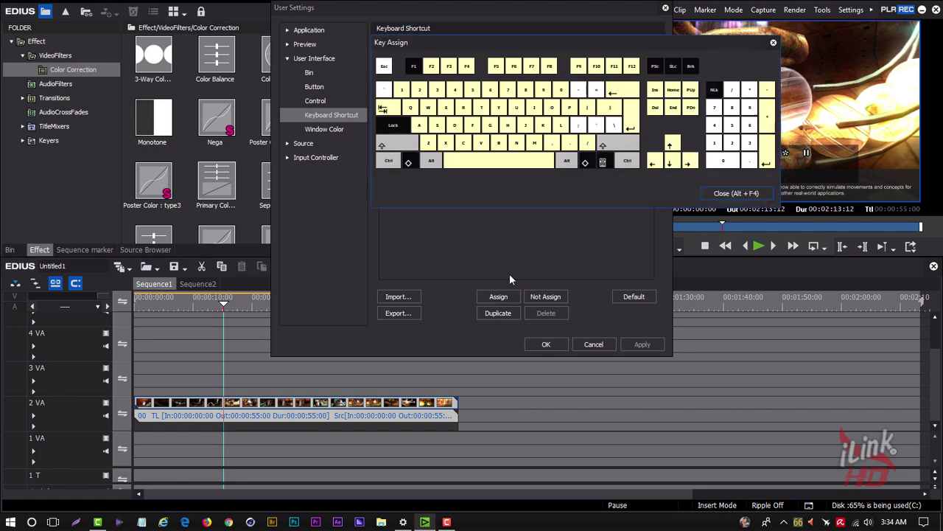
left_click(431, 69)
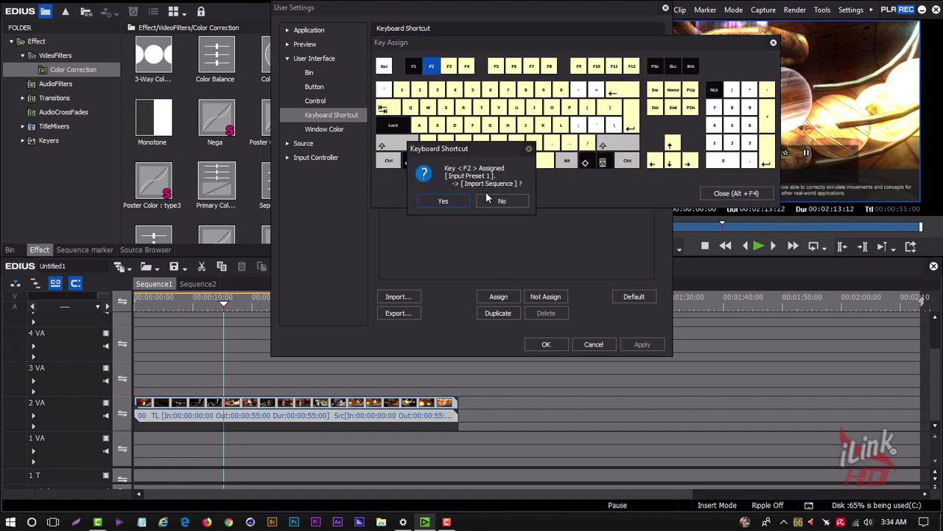
left_click(444, 201)
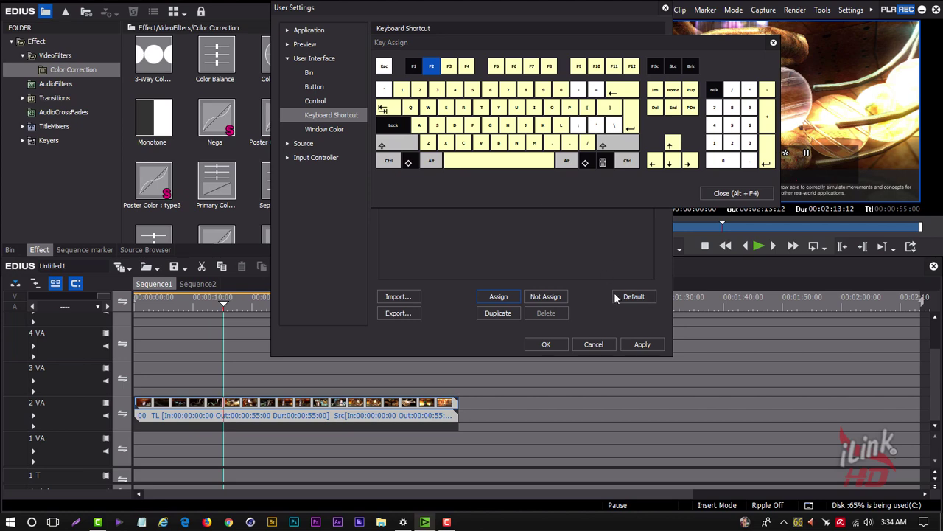
left_click(708, 192)
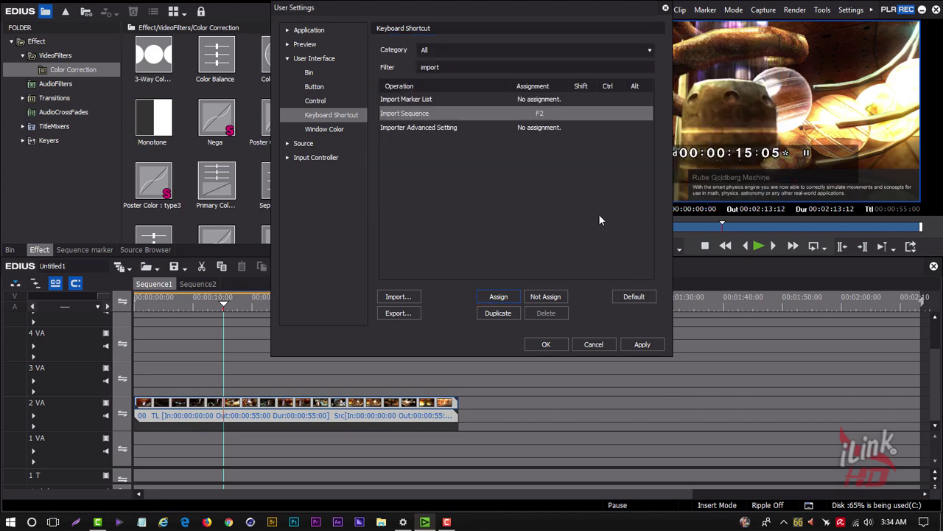
left_click(641, 344)
Replace the shortcut filter text with 'batch'.
left_click_drag(452, 67, 359, 64)
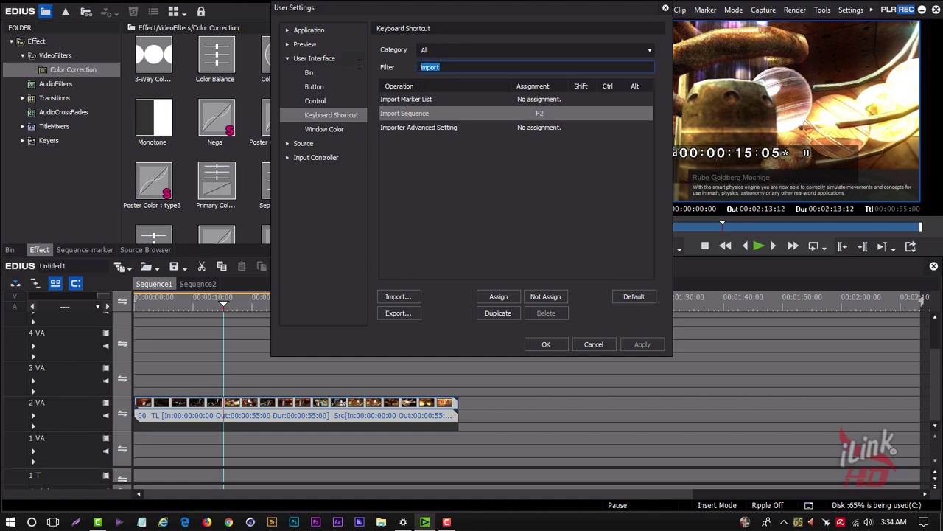
type("ex")
key("BackSpace")
key("BackSpace")
type("bat")
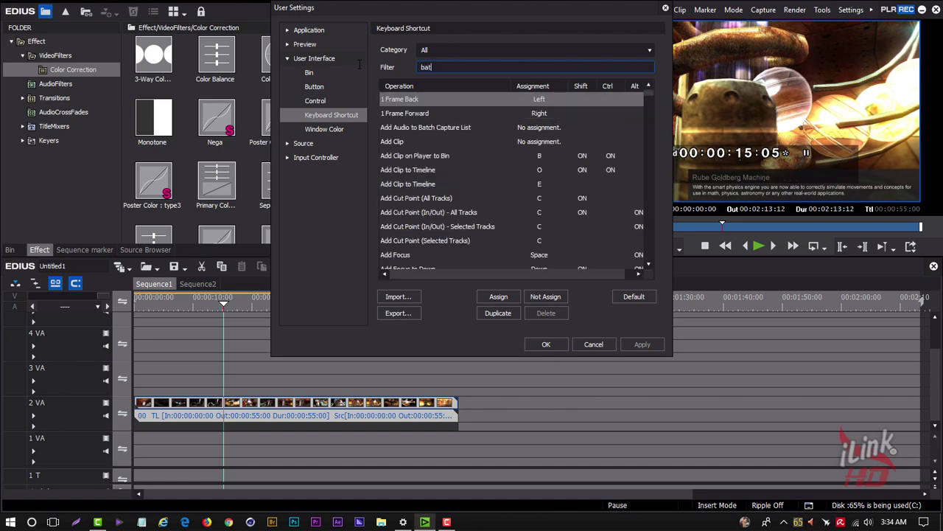
type("ch")
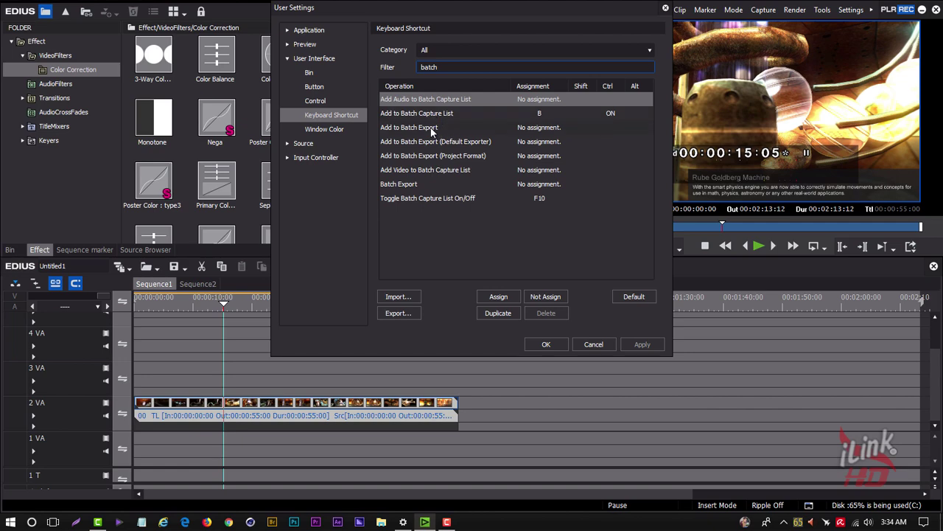
Assign F3 to Batch Export, taking it over from Input Preset 2, and apply.
left_click(433, 188)
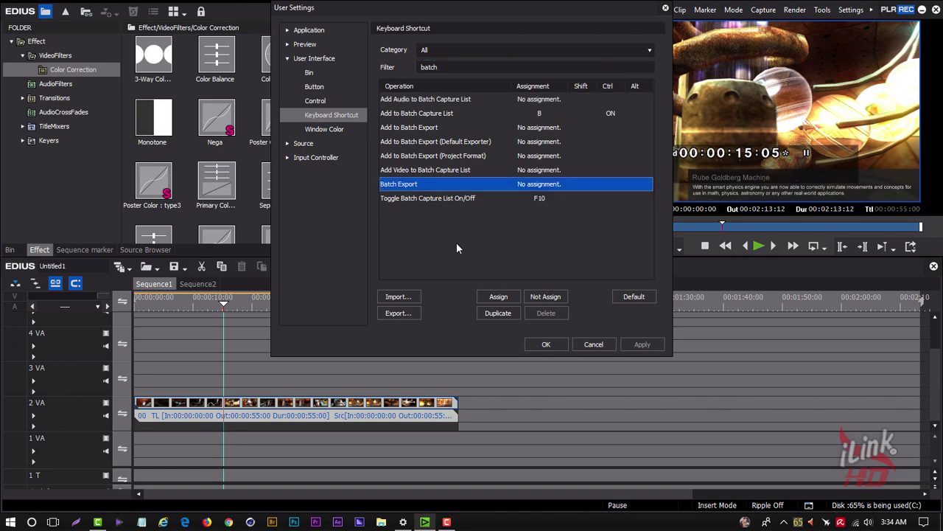
left_click(499, 296)
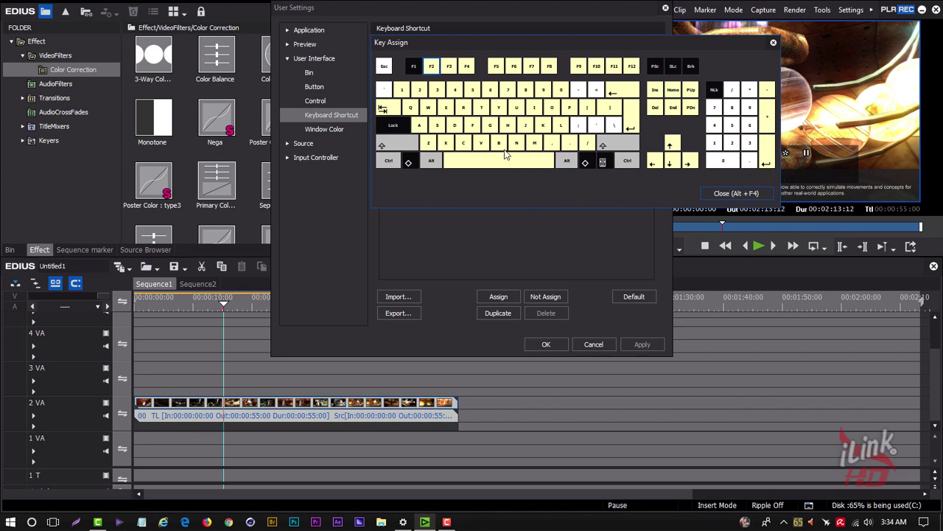
left_click(449, 66)
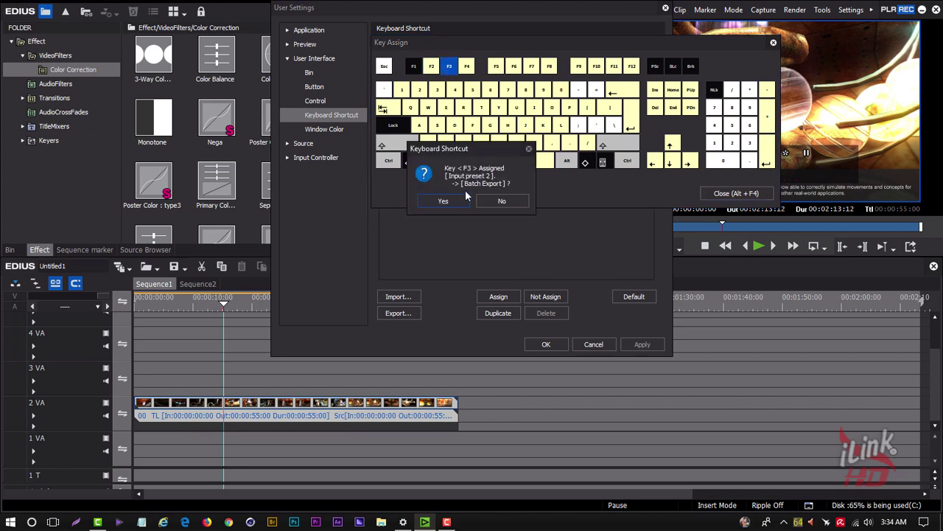
left_click(444, 201)
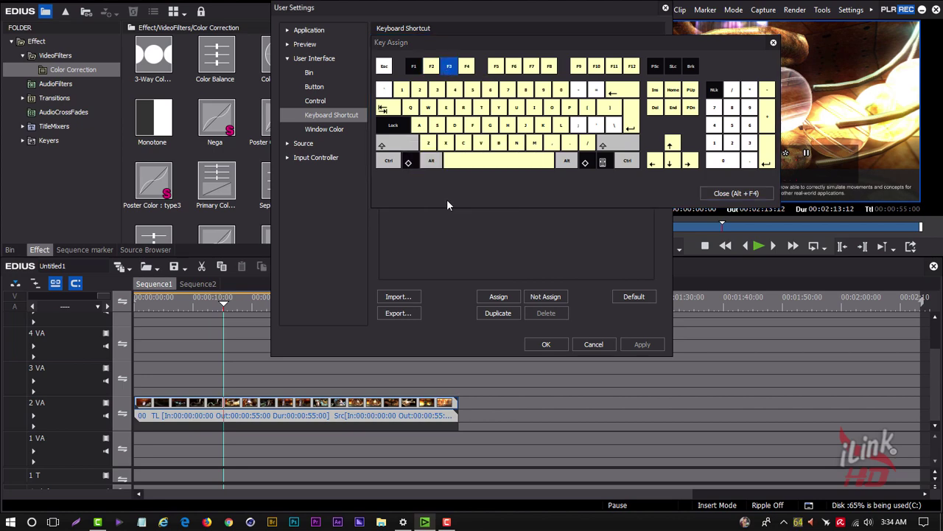
left_click(722, 194)
left_click(637, 347)
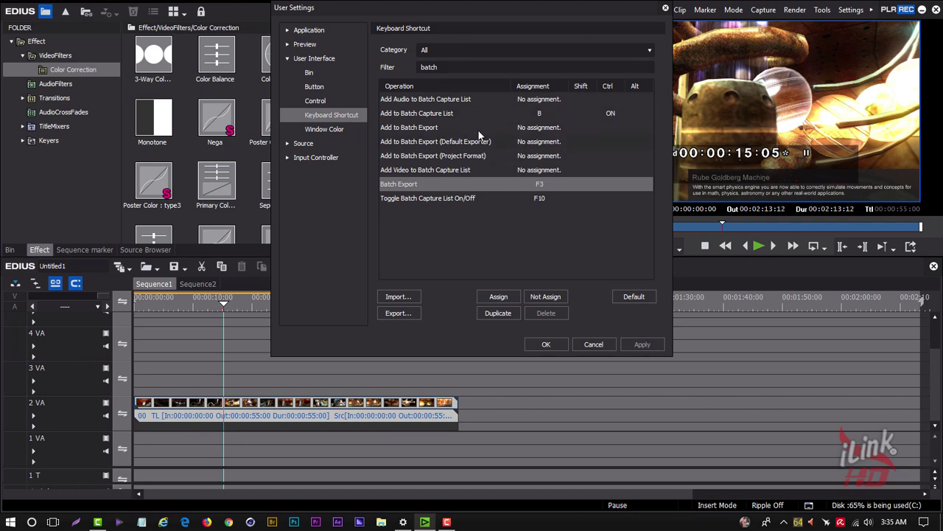
Filter the shortcut list to 'speed', revealing Speed's Alt+E assignment.
left_click_drag(448, 67, 375, 66)
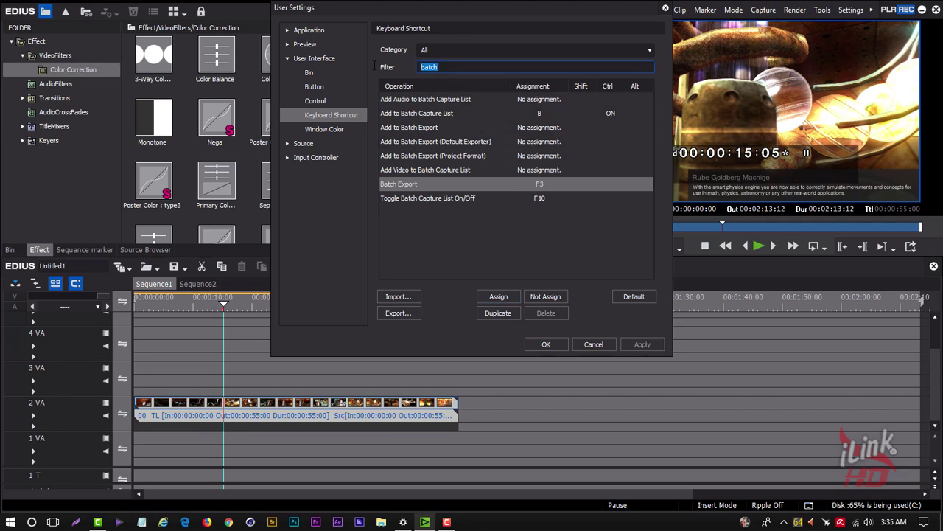
type("sp")
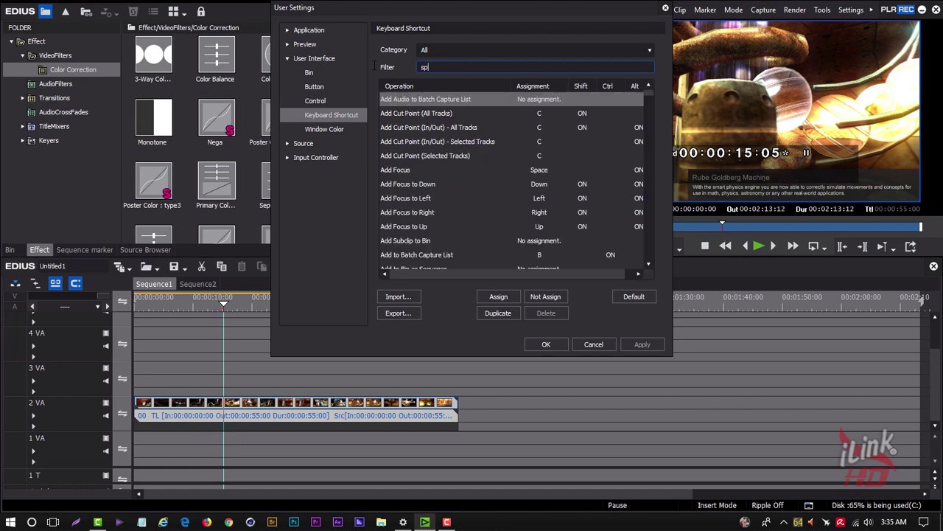
type("er")
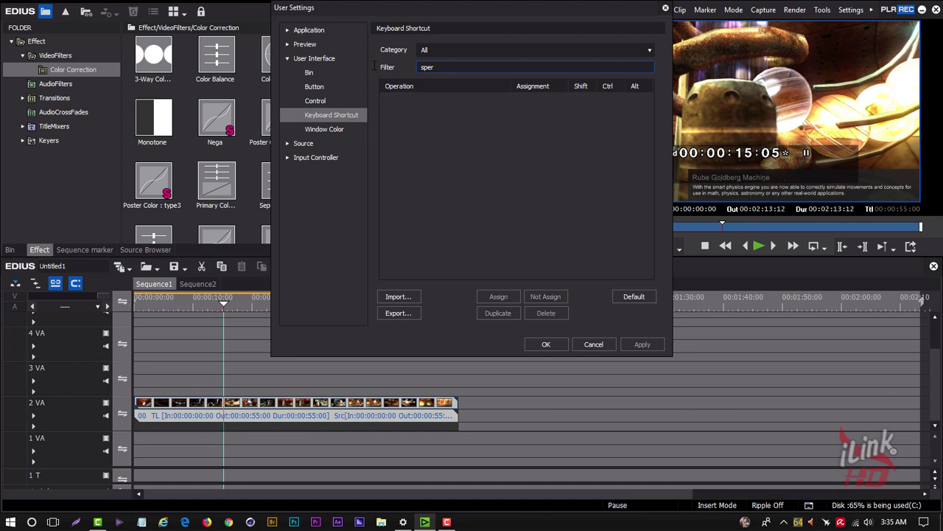
key("BackSpace")
type("ed")
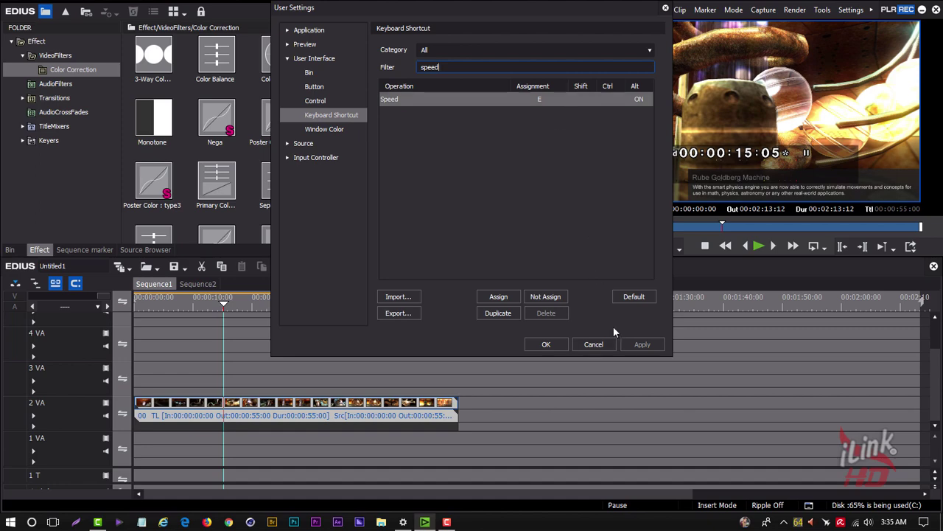
Close User Settings with OK, nudge the playhead later, and try Ctrl+O.
left_click(549, 344)
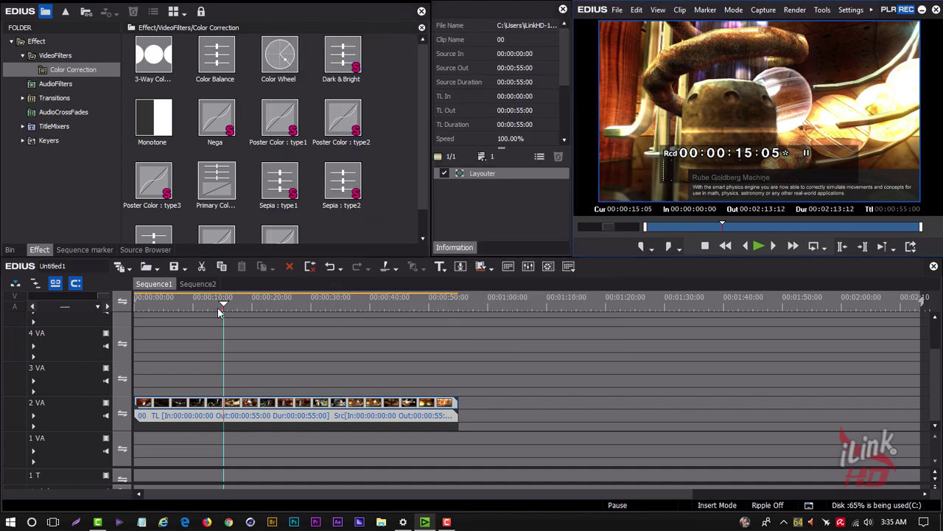
mouse_move(224, 305)
left_mouse_down()
mouse_move(243, 305)
mouse_move(195, 314)
left_mouse_up()
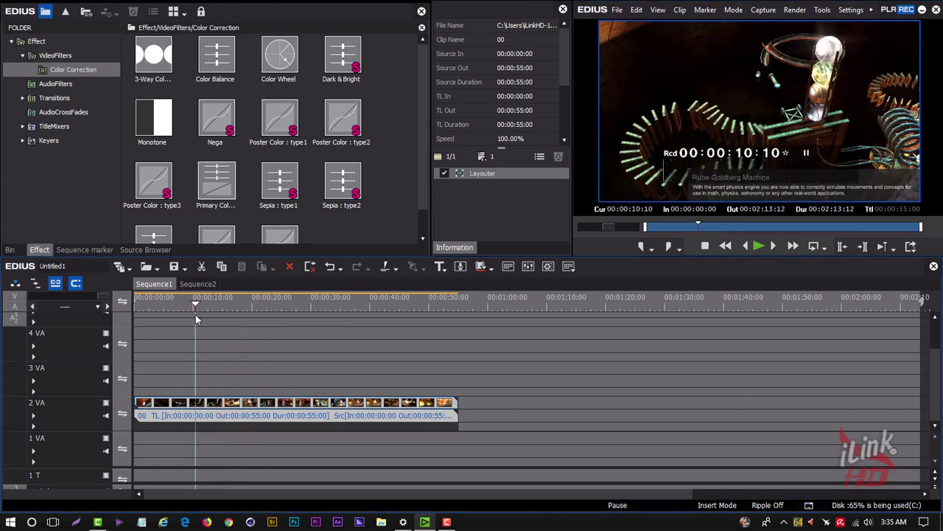
key("ctrl+o")
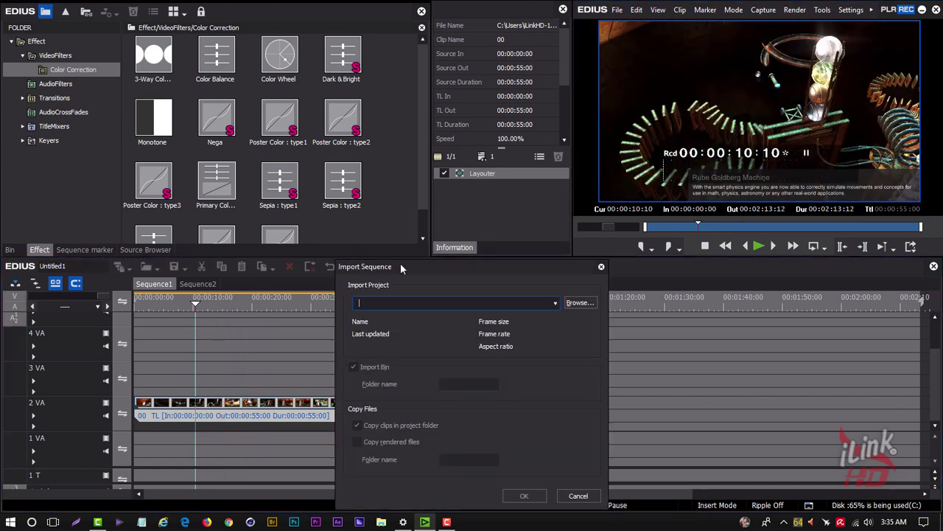
Browse for a project in Import Sequence, cancel both dialogs, and scrub the clip.
left_click_drag(421, 277, 328, 175)
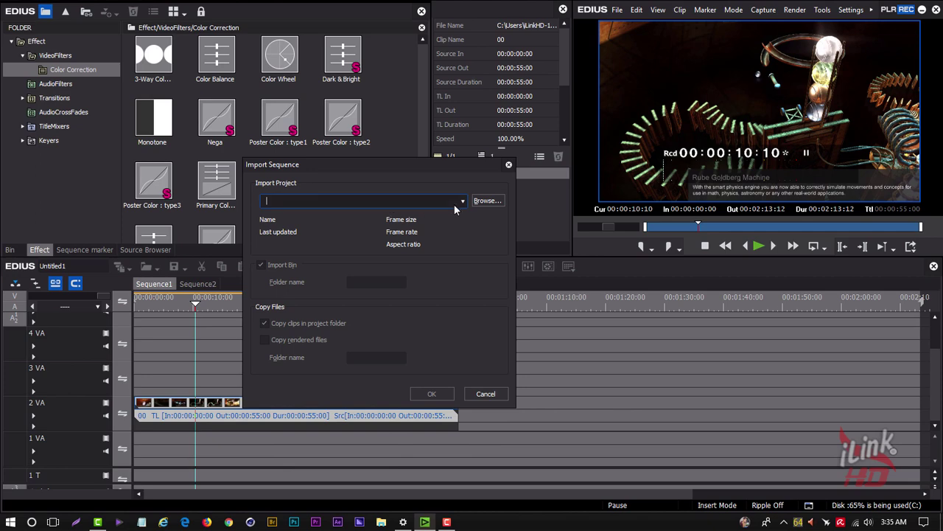
left_click(479, 202)
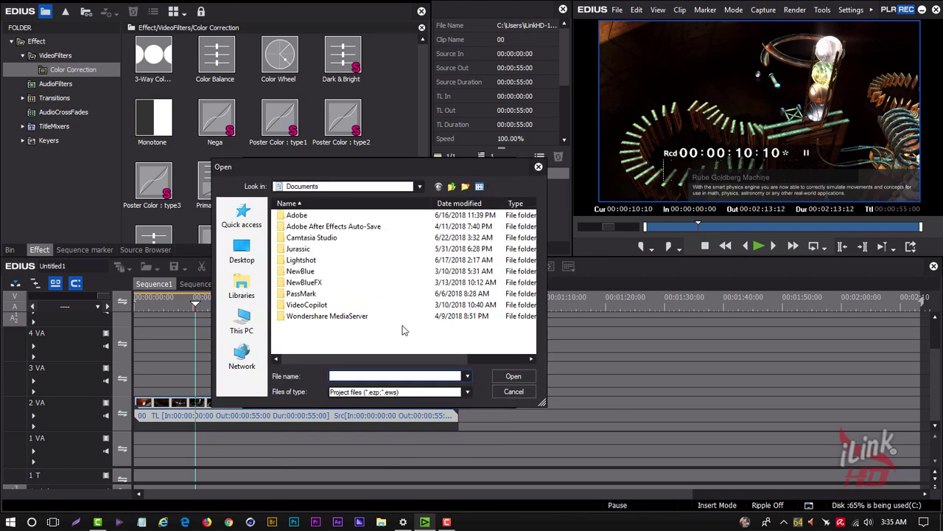
left_click(515, 393)
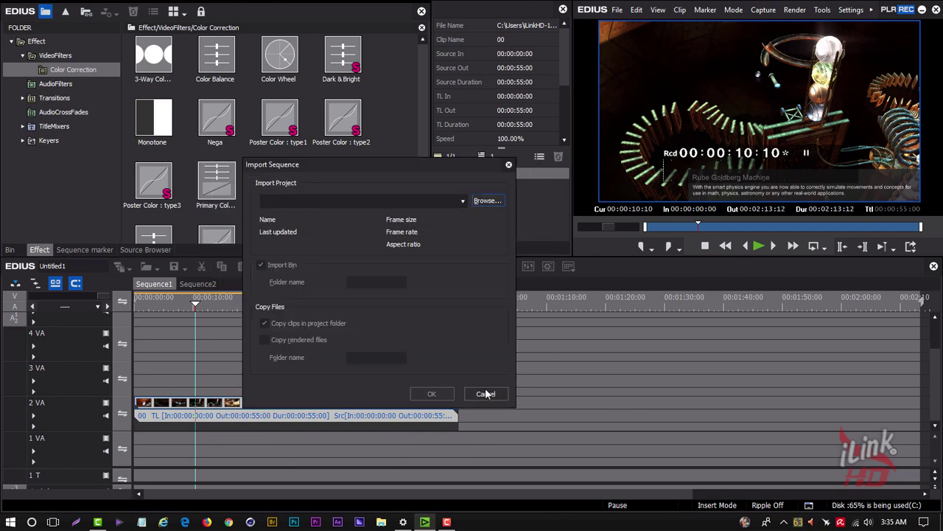
left_click(485, 393)
left_click_drag(233, 302, 196, 314)
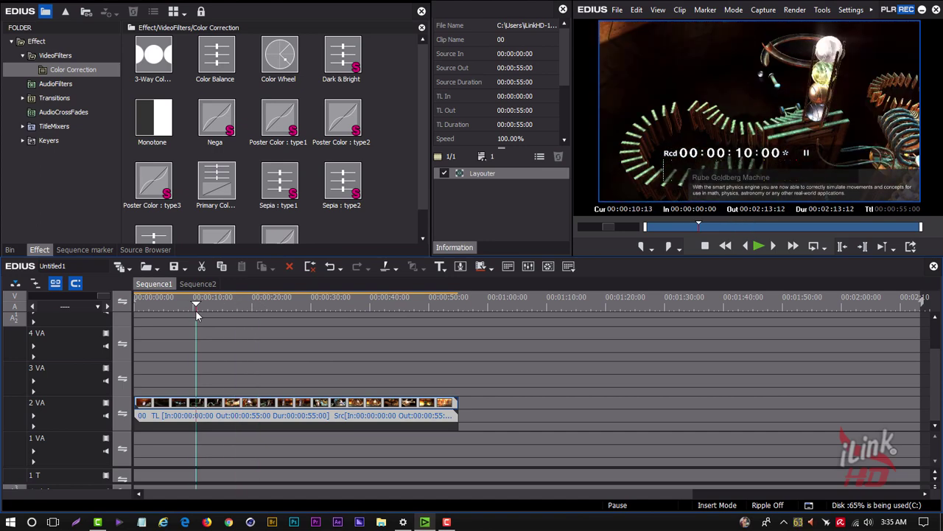
key("shift+F11")
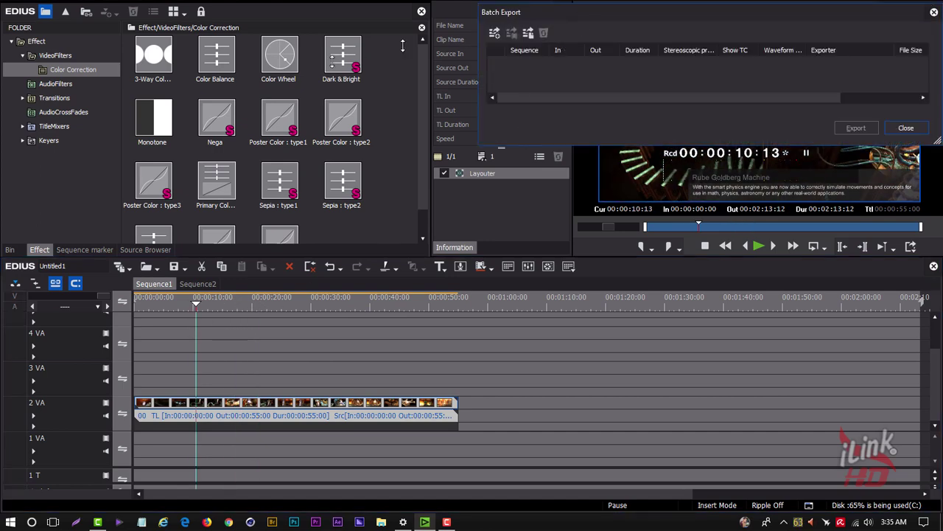
left_click_drag(594, 14, 240, 107)
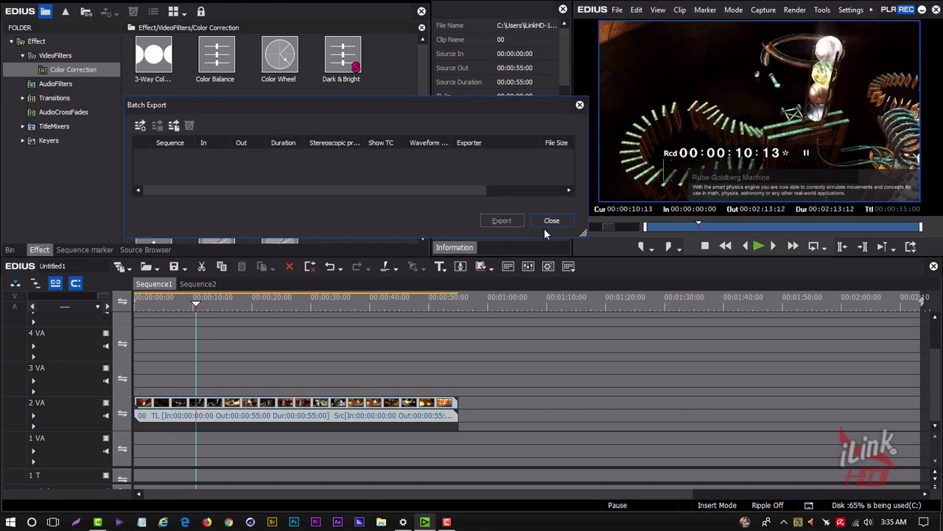
left_click_drag(581, 233, 775, 318)
right_click(339, 178)
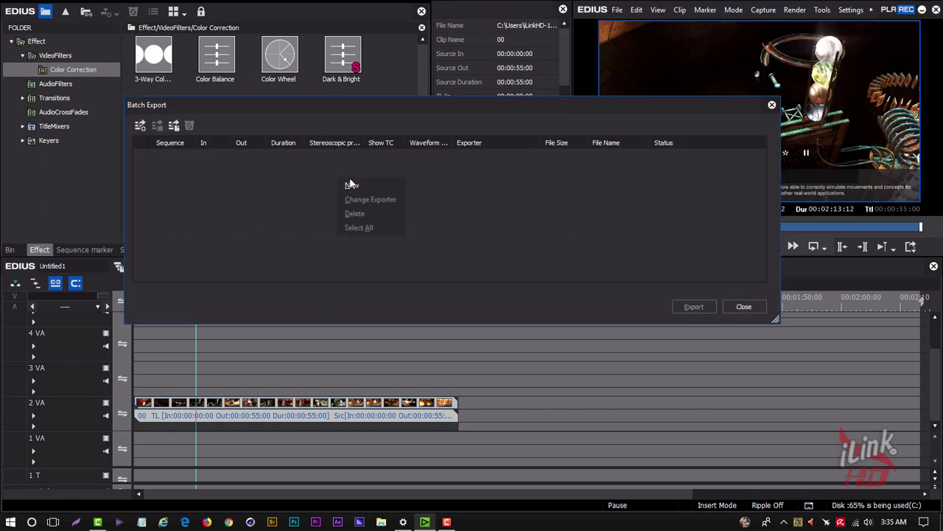
left_click(633, 159)
left_click(745, 306)
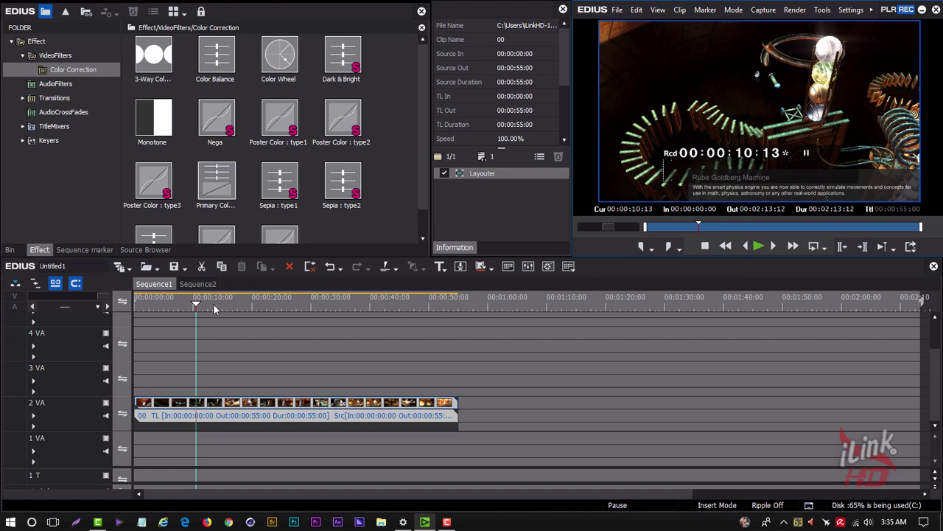
Play the clip from about 00:00:19:00 and stop at 00:00:22:23.
mouse_move(214, 308)
left_mouse_down()
mouse_move(293, 305)
mouse_move(246, 306)
left_mouse_up()
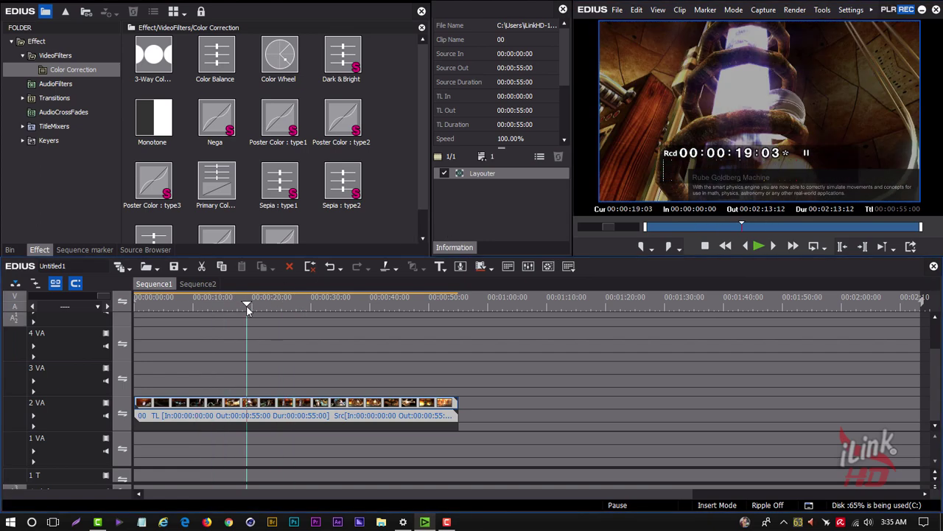
left_click(759, 247)
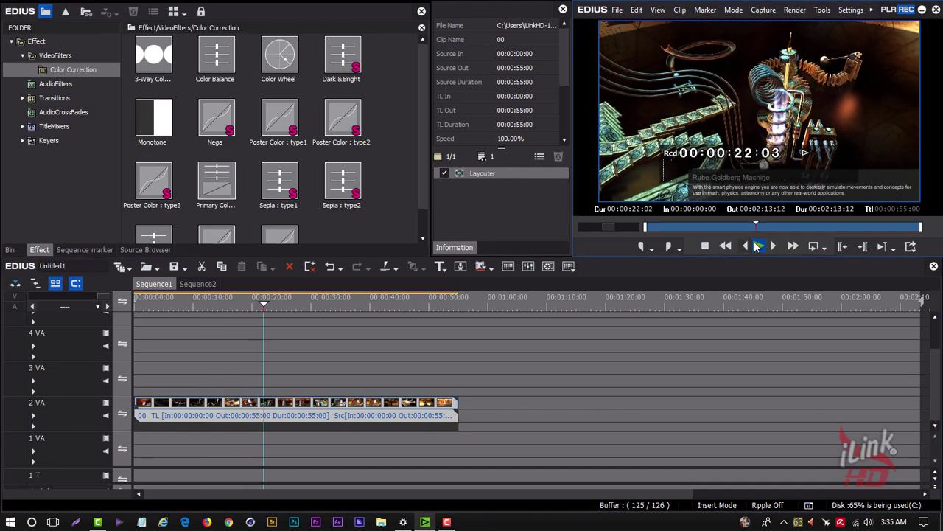
left_click(758, 246)
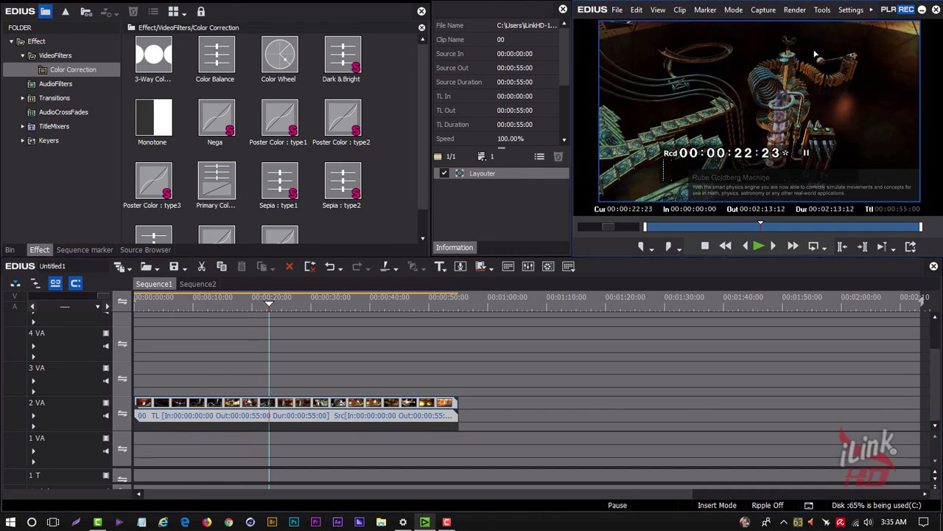
Open User Settings at Preview > On Screen Display.
left_click(848, 13)
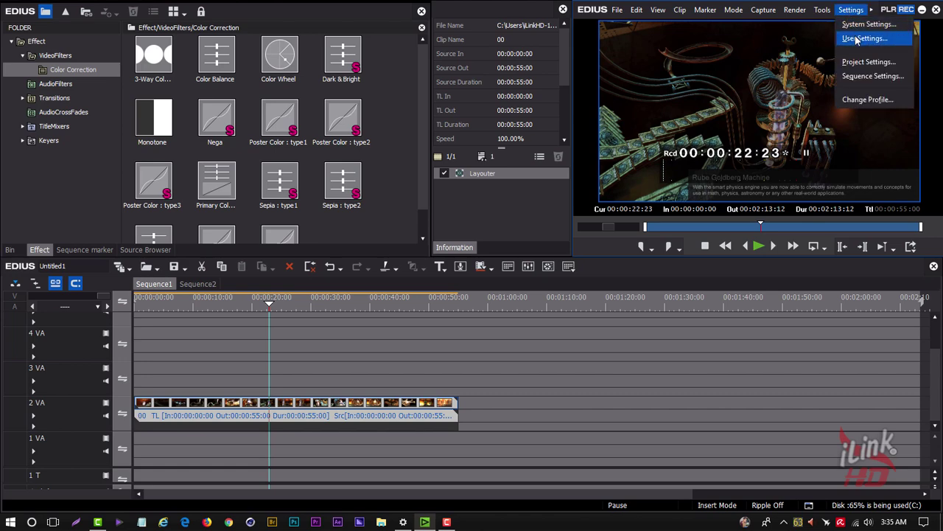
left_click(856, 39)
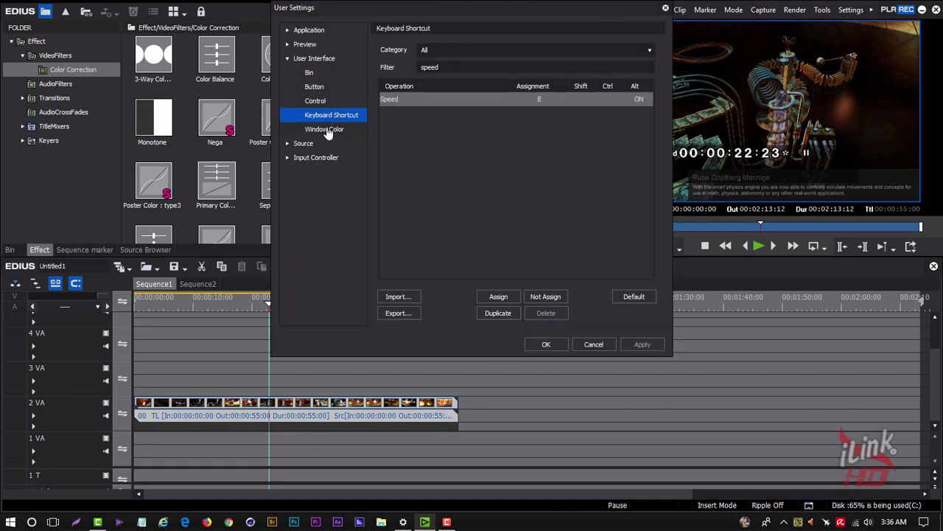
left_click(315, 102)
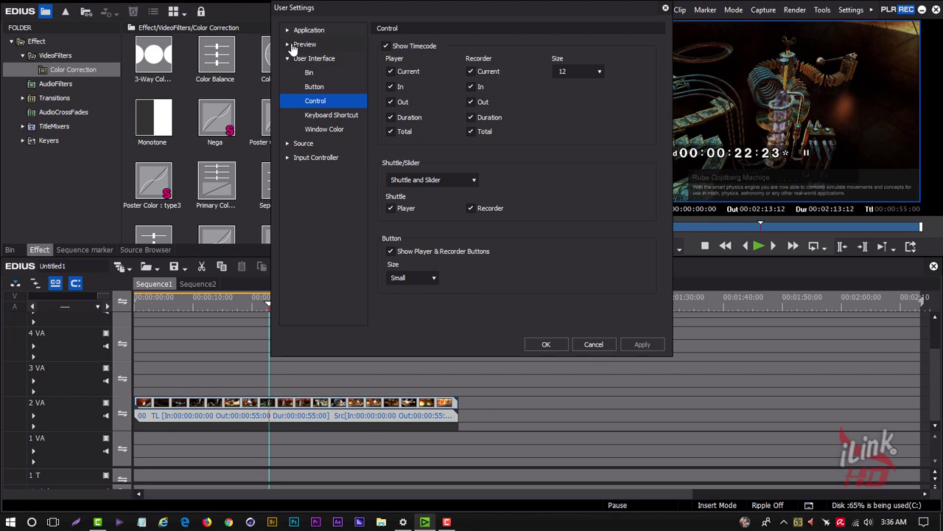
left_click(292, 45)
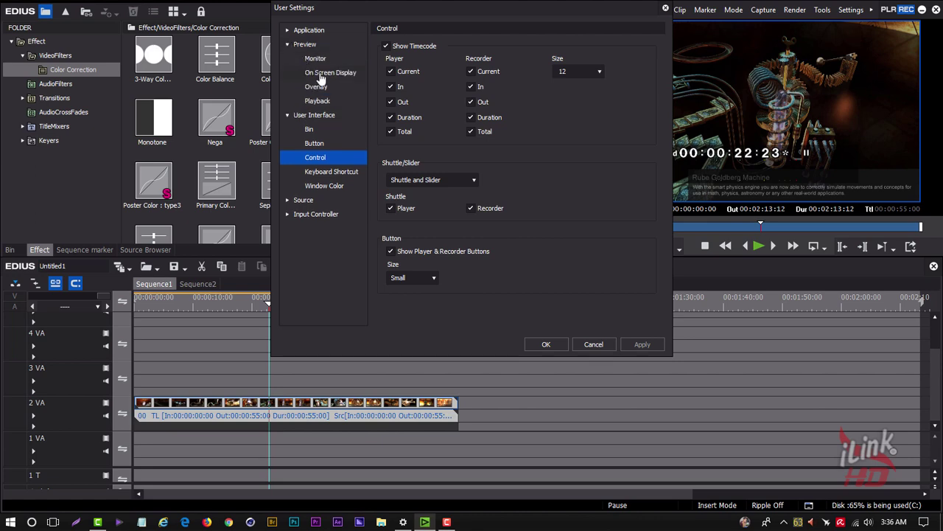
left_click(326, 72)
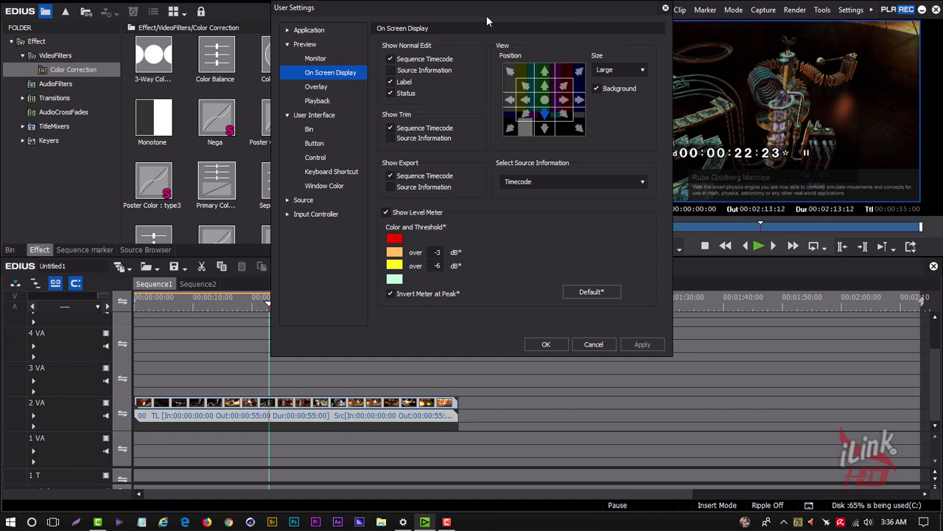
Uncheck Sequence Timecode and Show Level Meter in On Screen Display and apply.
left_click_drag(418, 40, 400, 52)
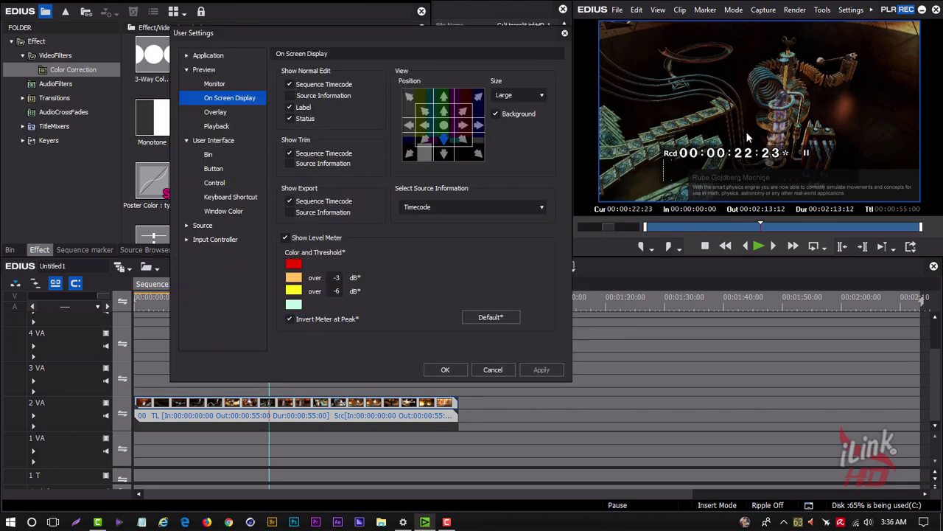
left_click(290, 85)
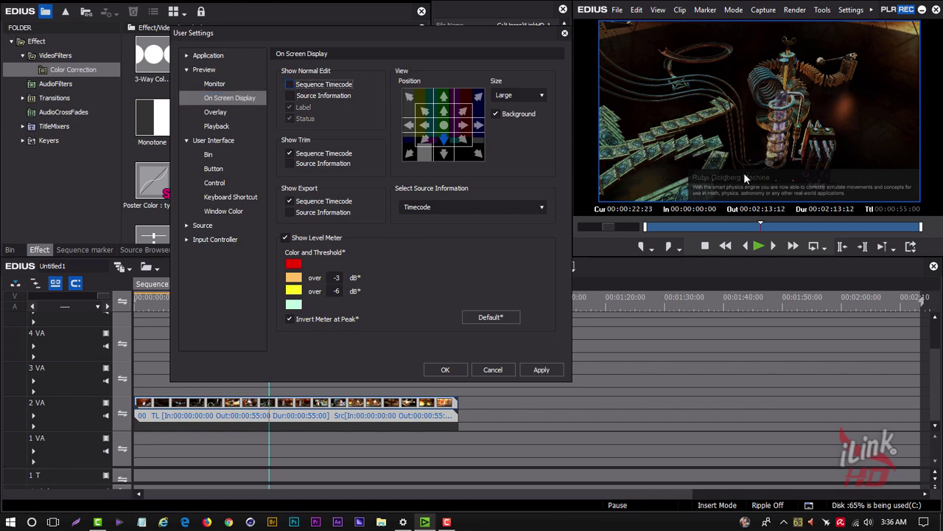
left_click(287, 239)
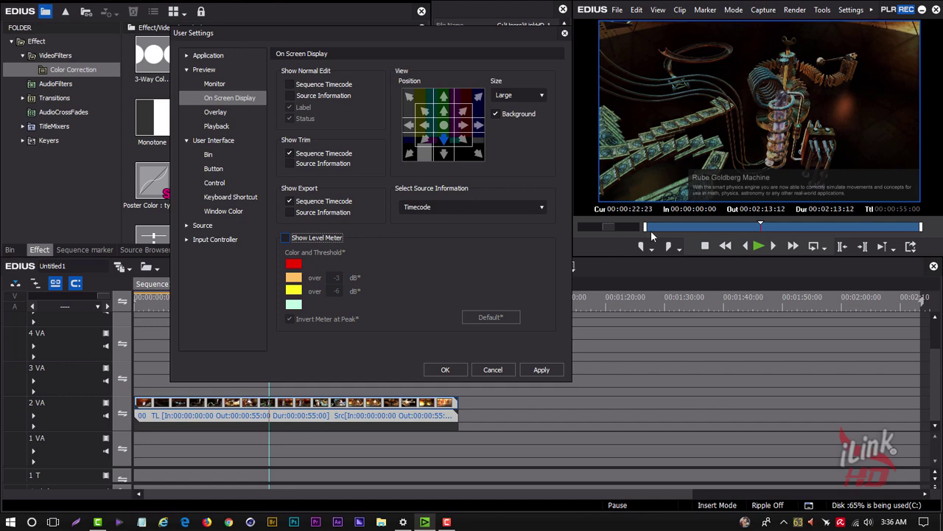
left_click(549, 371)
left_click(217, 126)
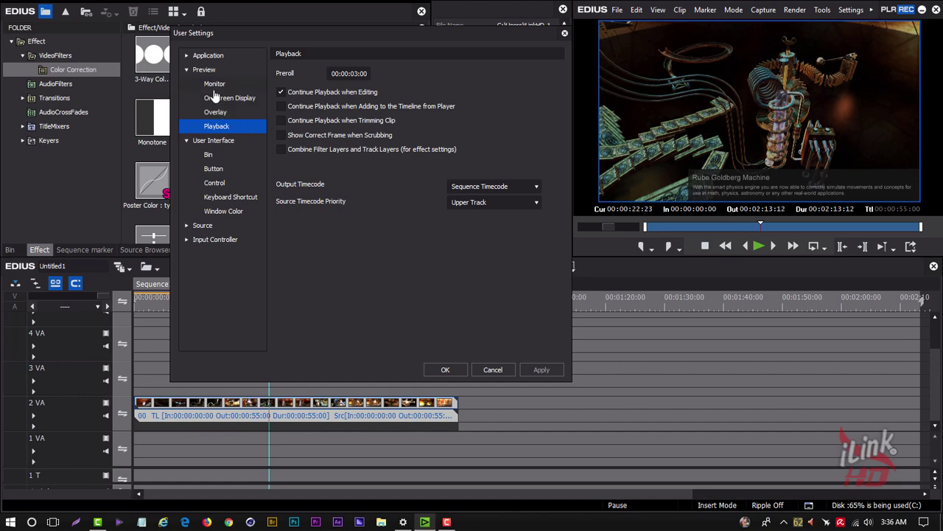
Move from Preview > Monitor to Application > Project File and select the default file name.
left_click(214, 86)
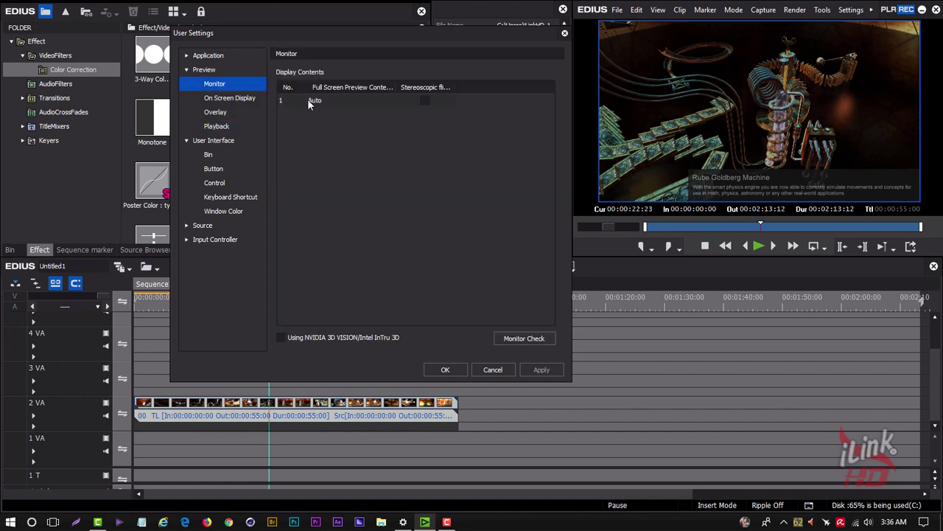
left_click(309, 100)
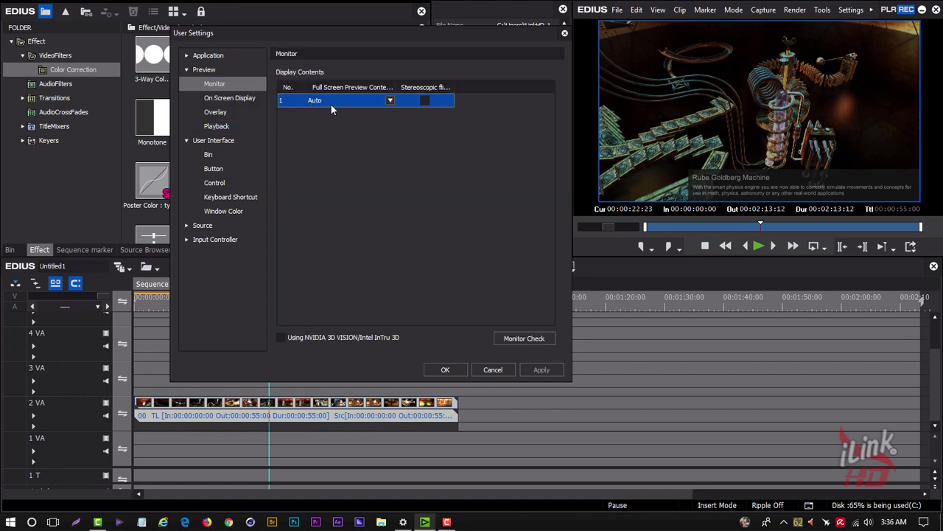
left_click(188, 57)
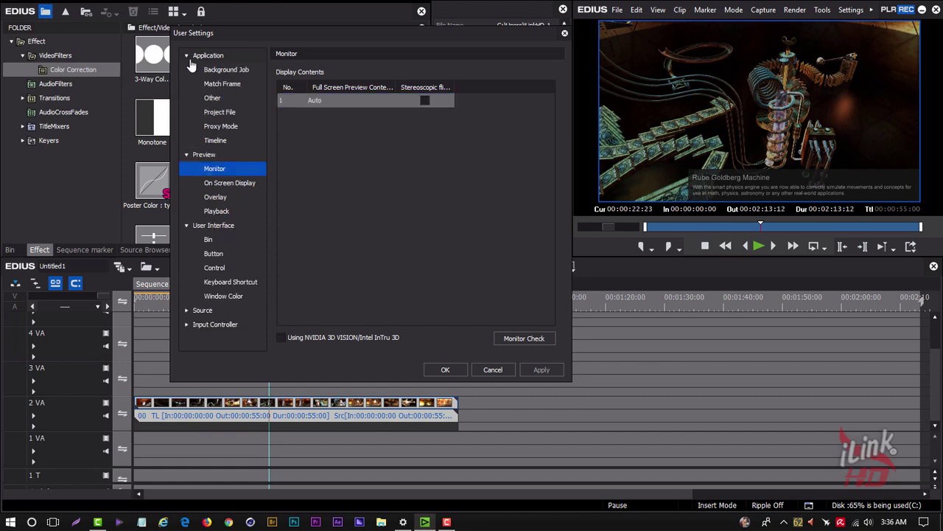
left_click(219, 112)
double_click(327, 122)
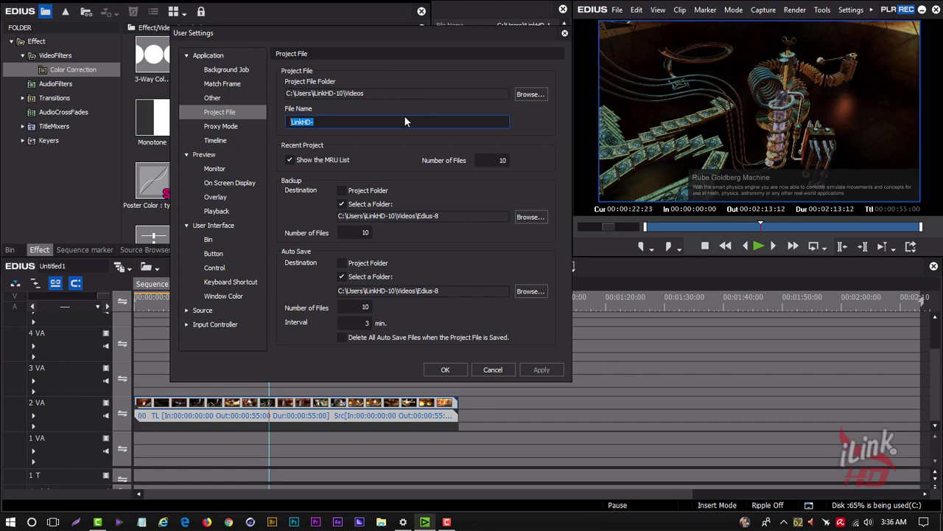
left_click(322, 125)
Set still image duration to 00:00:15:00 and title duration to 00:00:10:00, then apply.
left_click(188, 312)
left_click(224, 296)
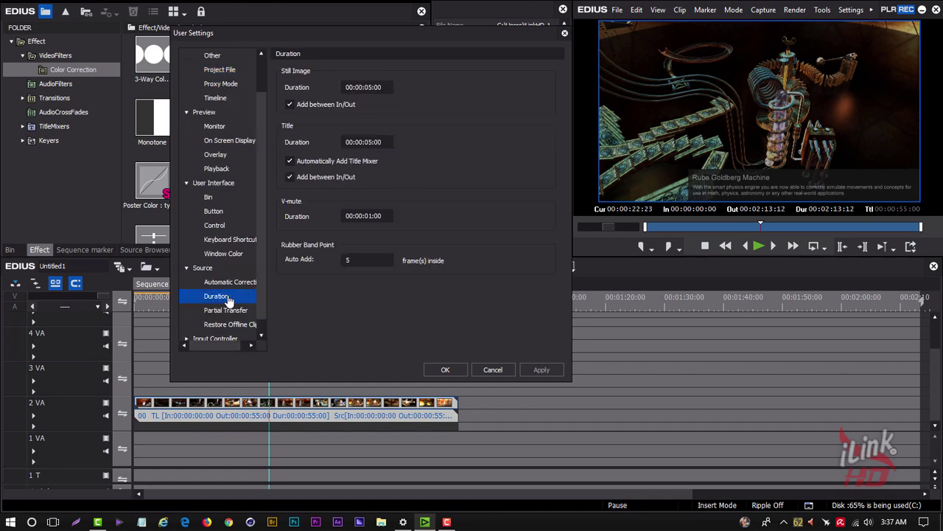
left_click(370, 89)
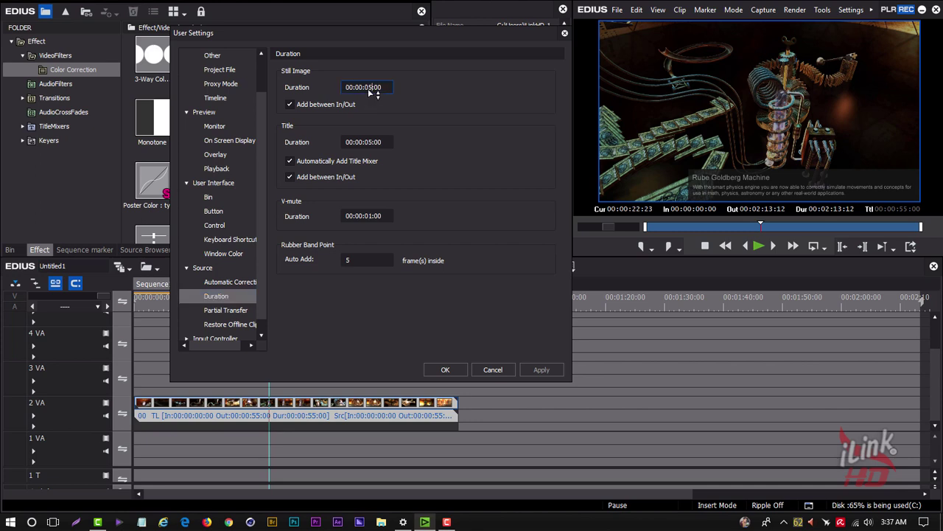
scroll(371, 90, "up", 2)
scroll(370, 90, "up", 2)
left_click(370, 143)
left_click(552, 369)
Close User Settings with OK and set the playhead to 00:00:32:15.
left_click(449, 369)
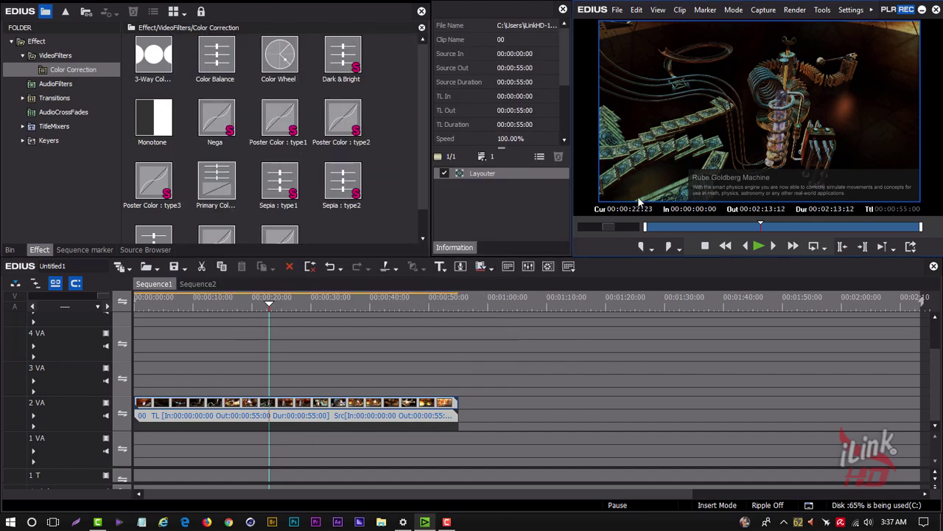
left_click_drag(261, 308, 259, 308)
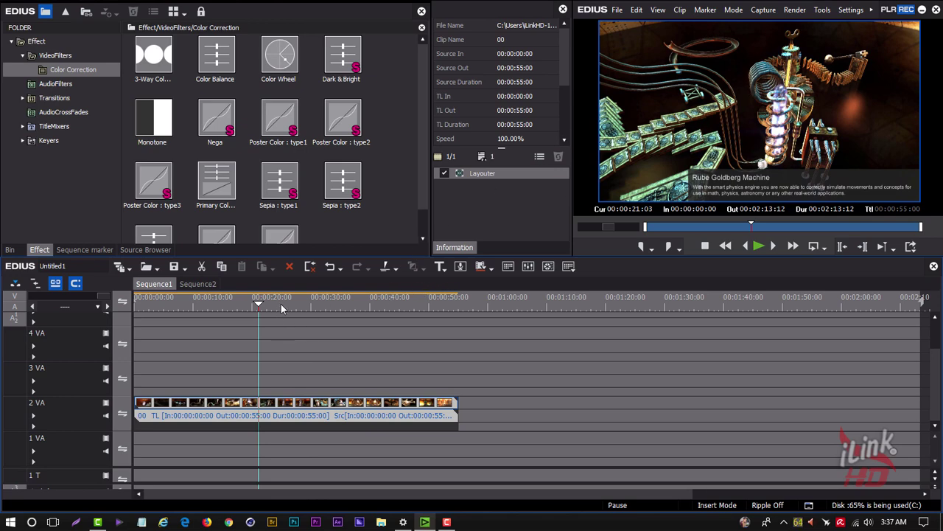
left_click(327, 307)
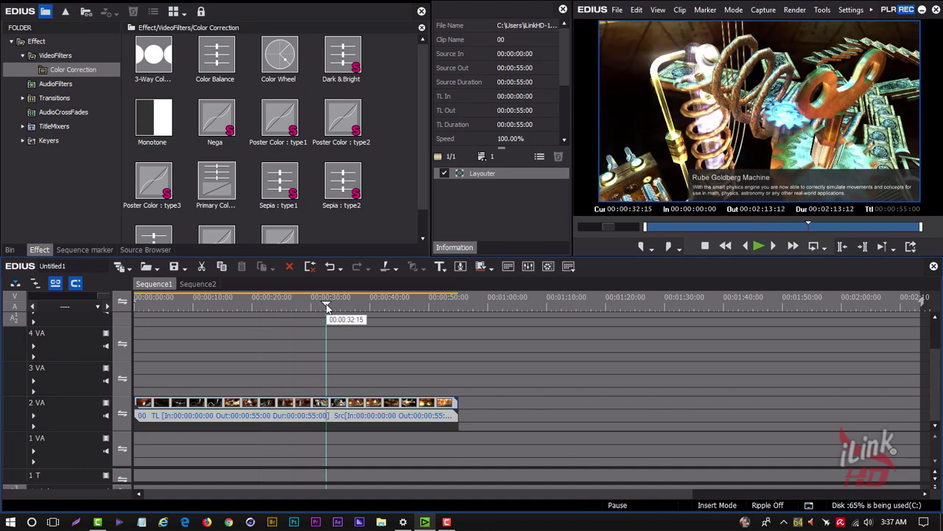